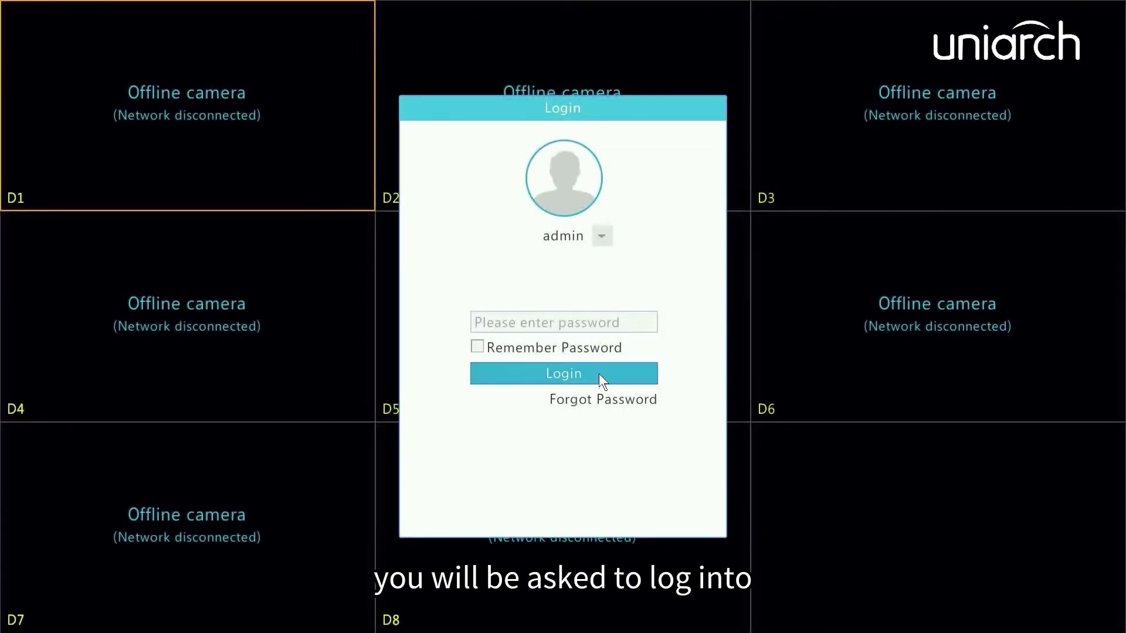
# Log in as admin with the default password on the on-screen keyboard and skip changing it.
pyautogui.click(511, 321)
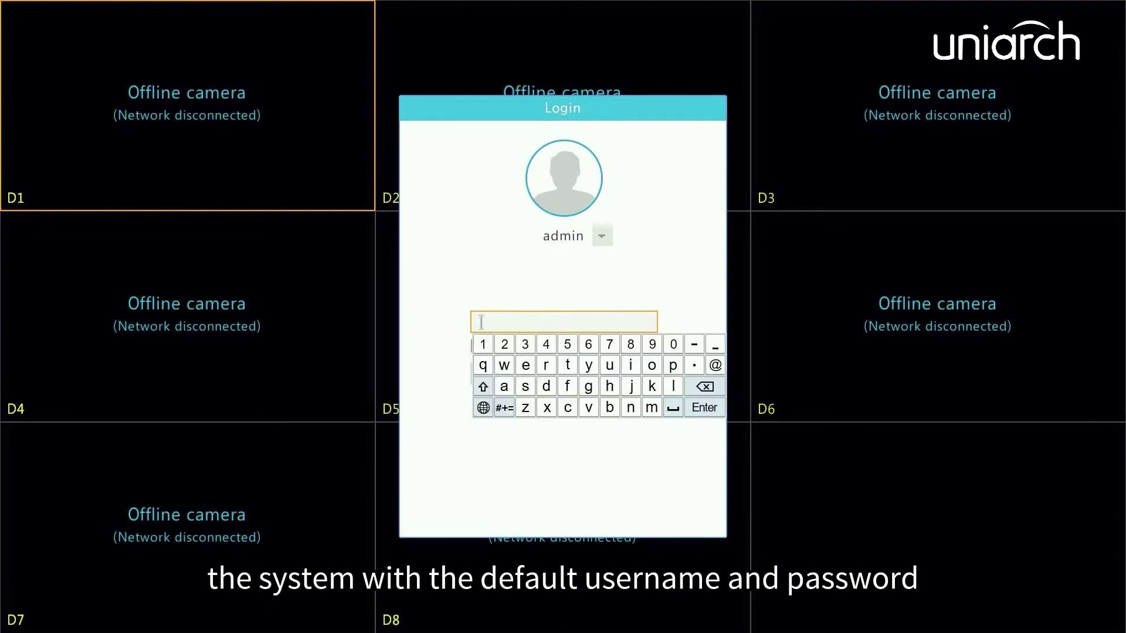
pyautogui.click(483, 344)
pyautogui.click(504, 345)
pyautogui.click(525, 344)
pyautogui.click(546, 344)
pyautogui.click(567, 344)
pyautogui.click(588, 344)
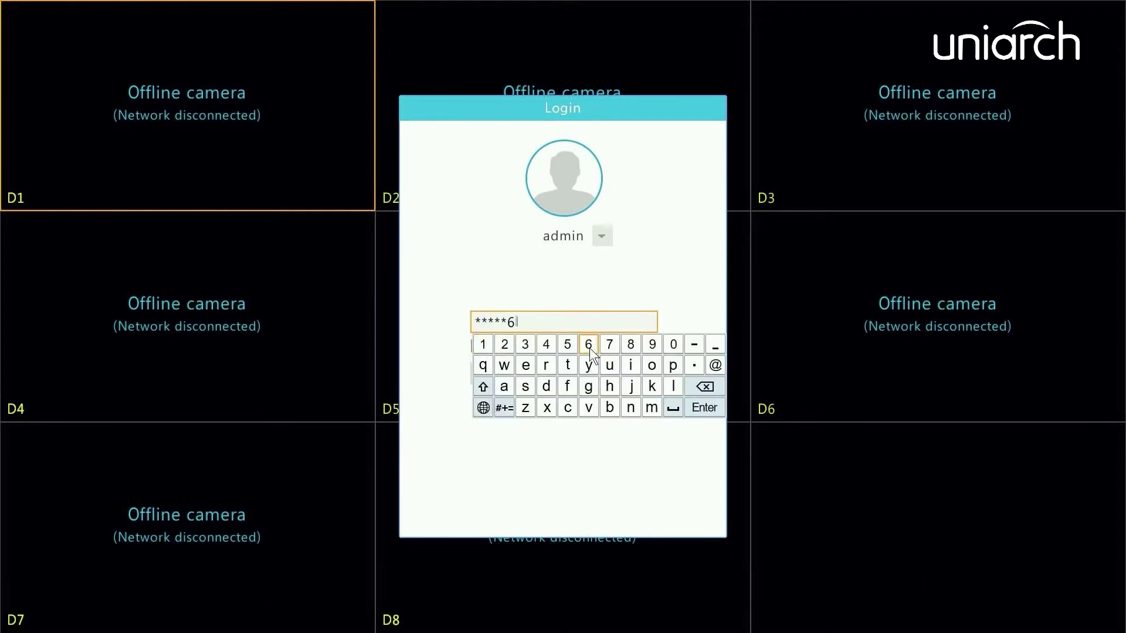
pyautogui.click(695, 407)
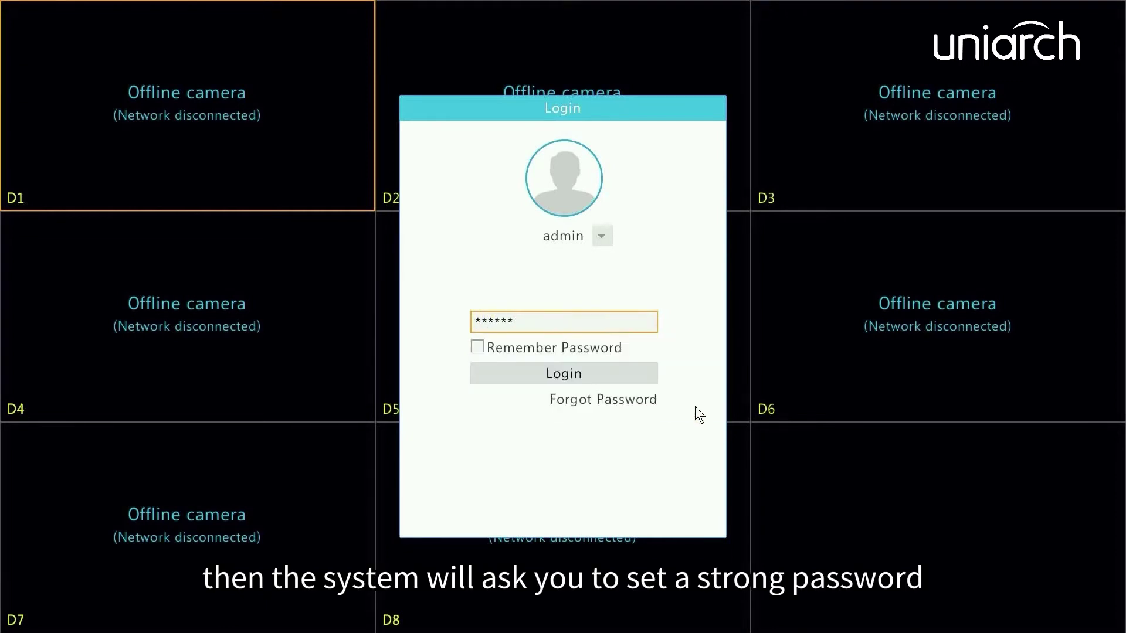
pyautogui.click(650, 380)
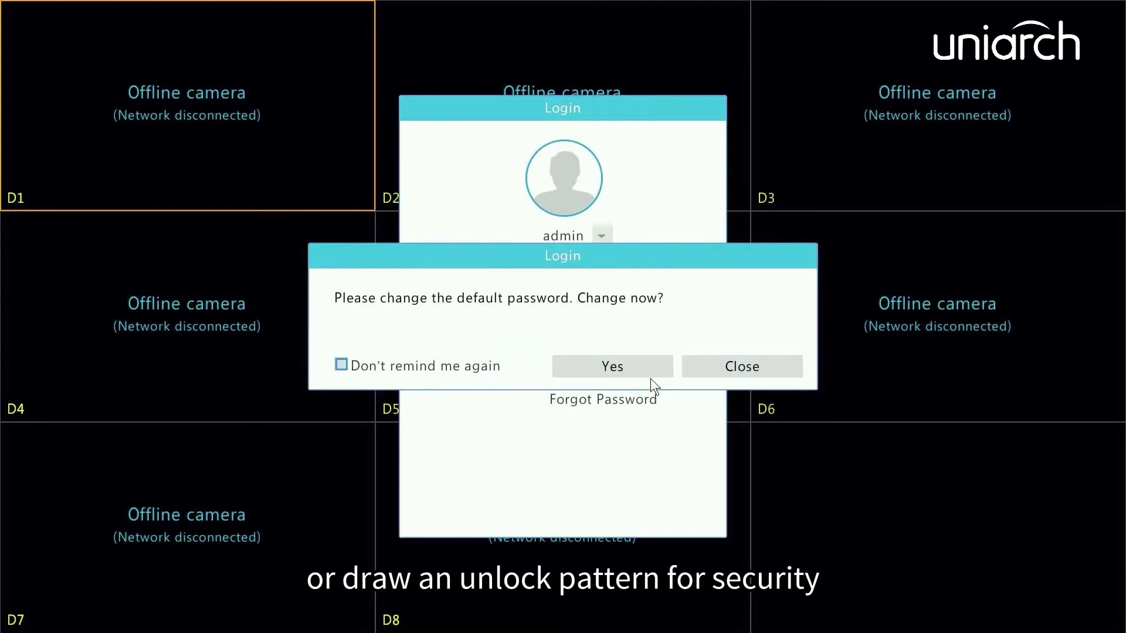
pyautogui.click(685, 367)
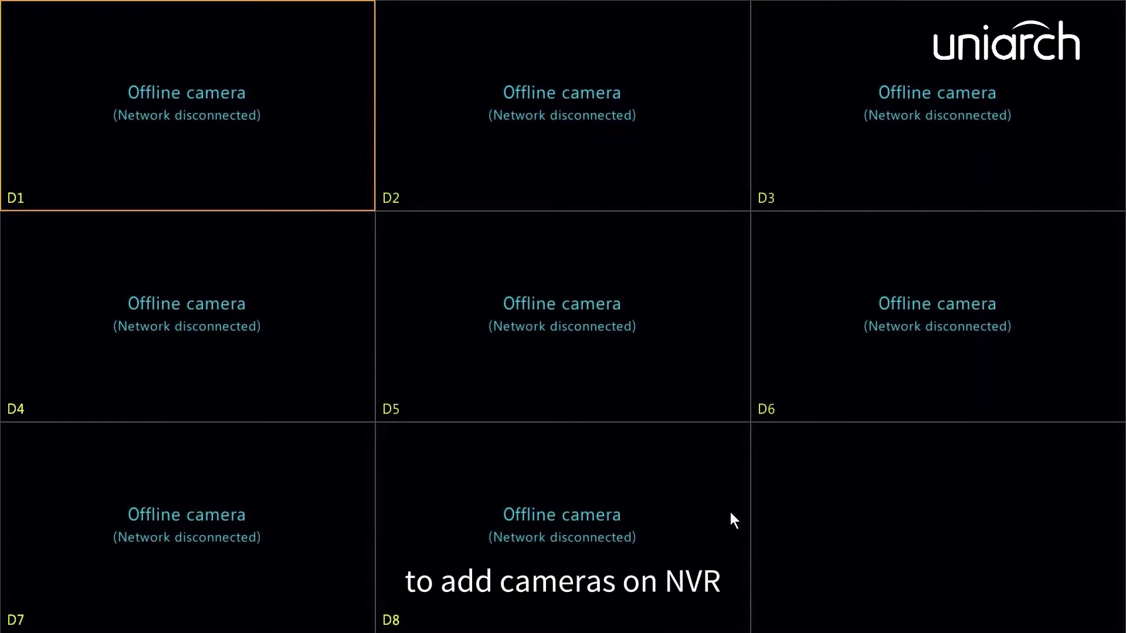
# Open the Camera page from the live view's right-click menu.
pyautogui.rightClick(730, 512)
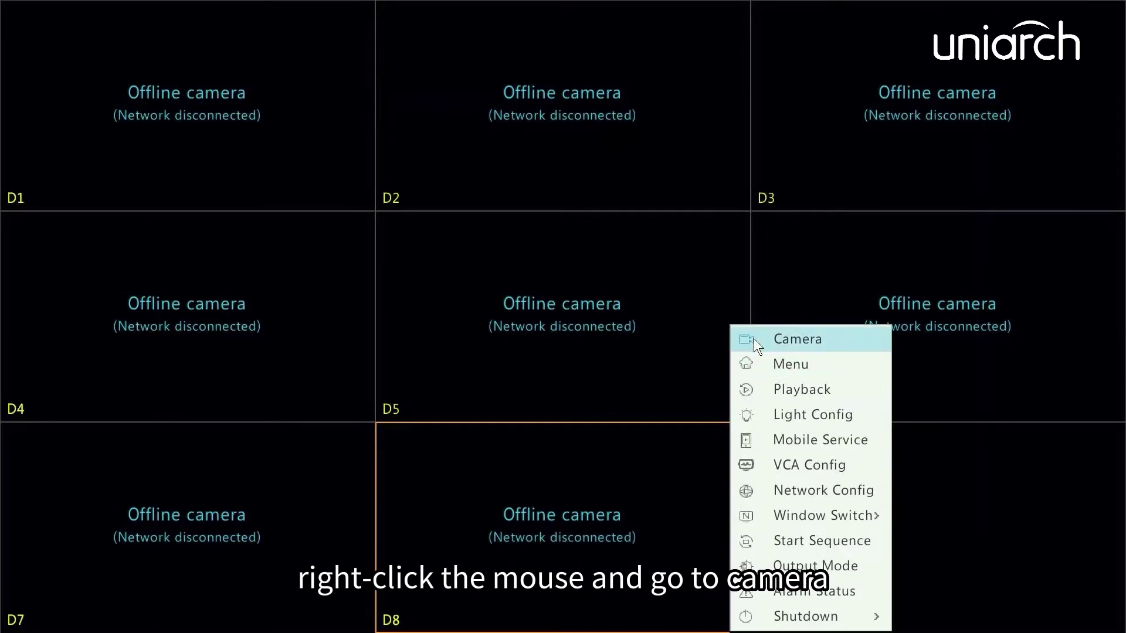
pyautogui.click(754, 340)
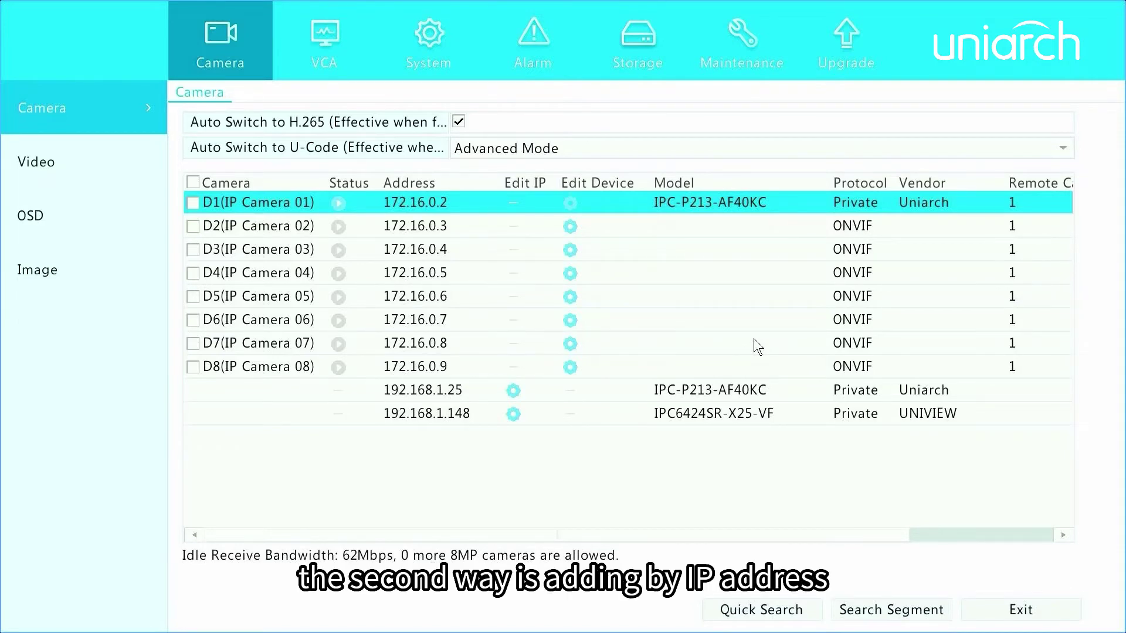
# Edit channel D2, pick the 192.168.1.25 camera and open the protocol list showing Private.
pyautogui.click(188, 222)
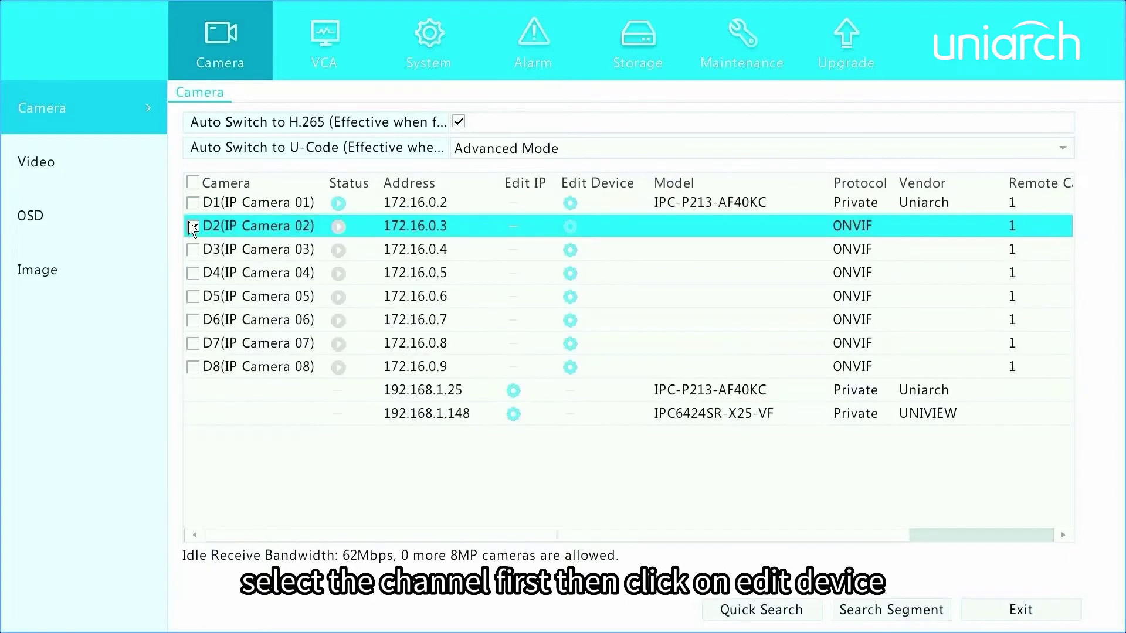
pyautogui.click(569, 226)
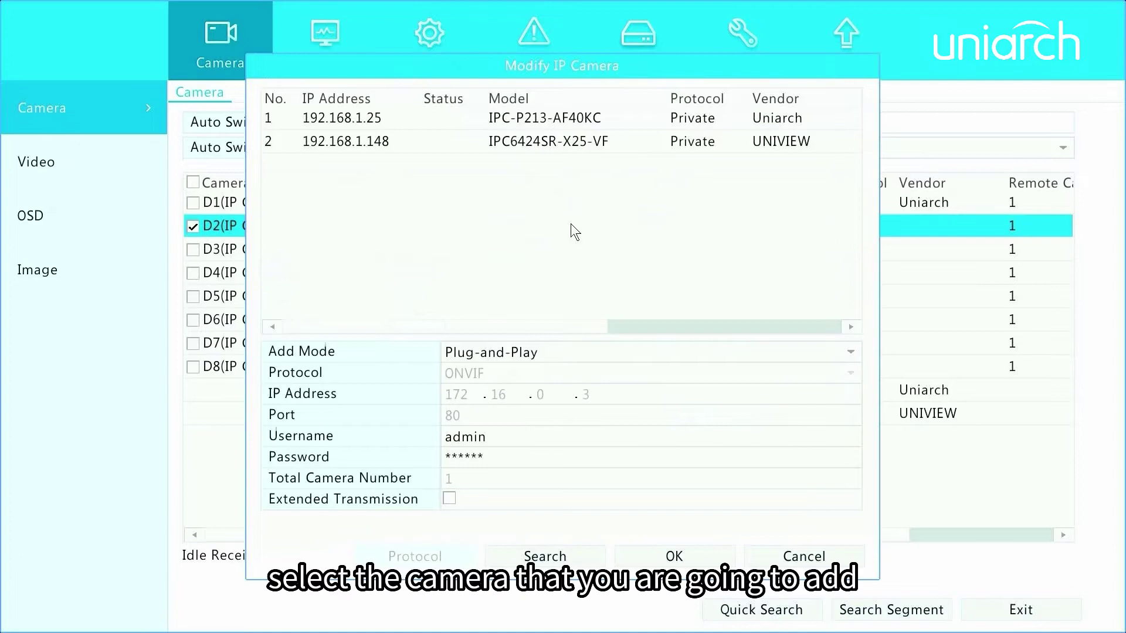
pyautogui.click(540, 118)
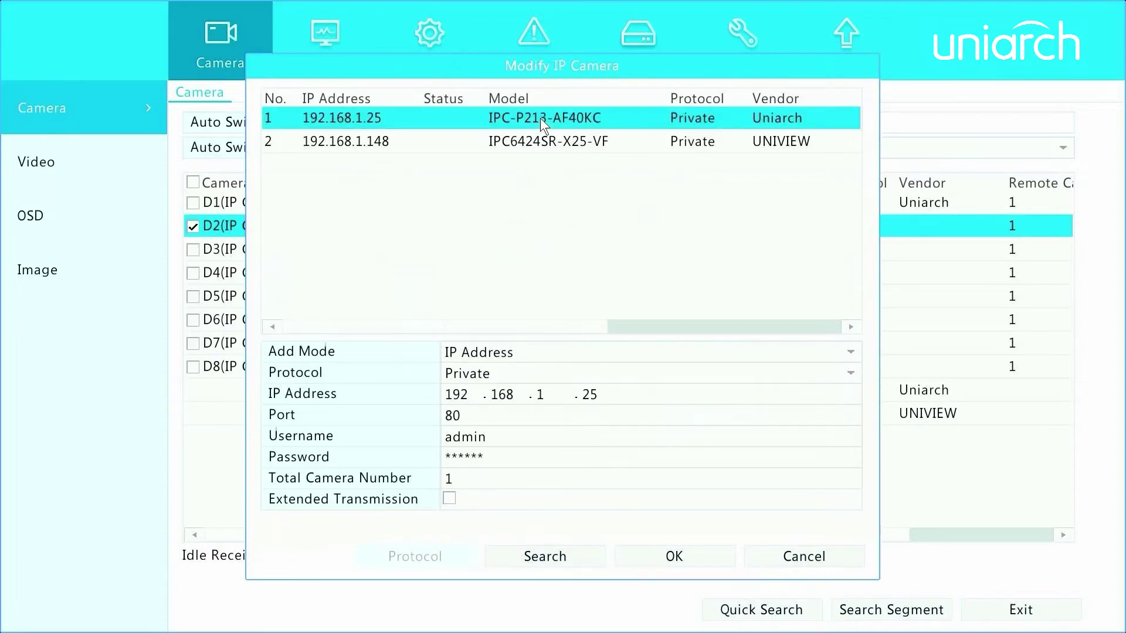
pyautogui.click(855, 379)
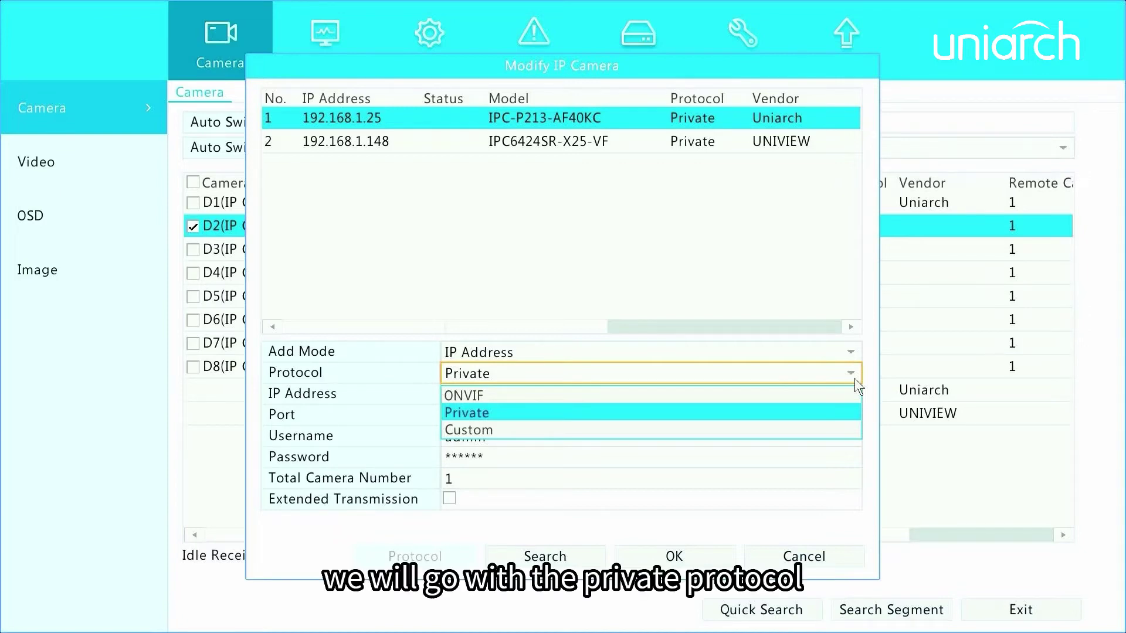
# Keep Private protocol, replace the camera password with the new one, and add 192.168.1.25 to D2.
pyautogui.click(825, 370)
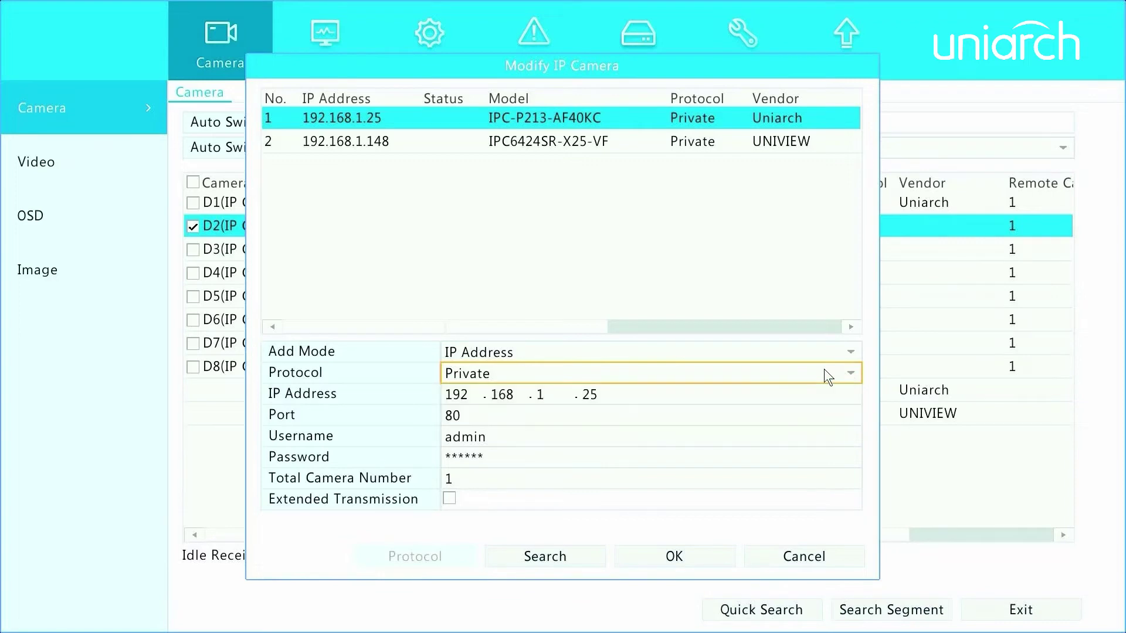
pyautogui.click(494, 458)
pyautogui.click(668, 524)
pyautogui.click(669, 524)
pyautogui.click(668, 524)
pyautogui.click(668, 523)
pyautogui.click(668, 523)
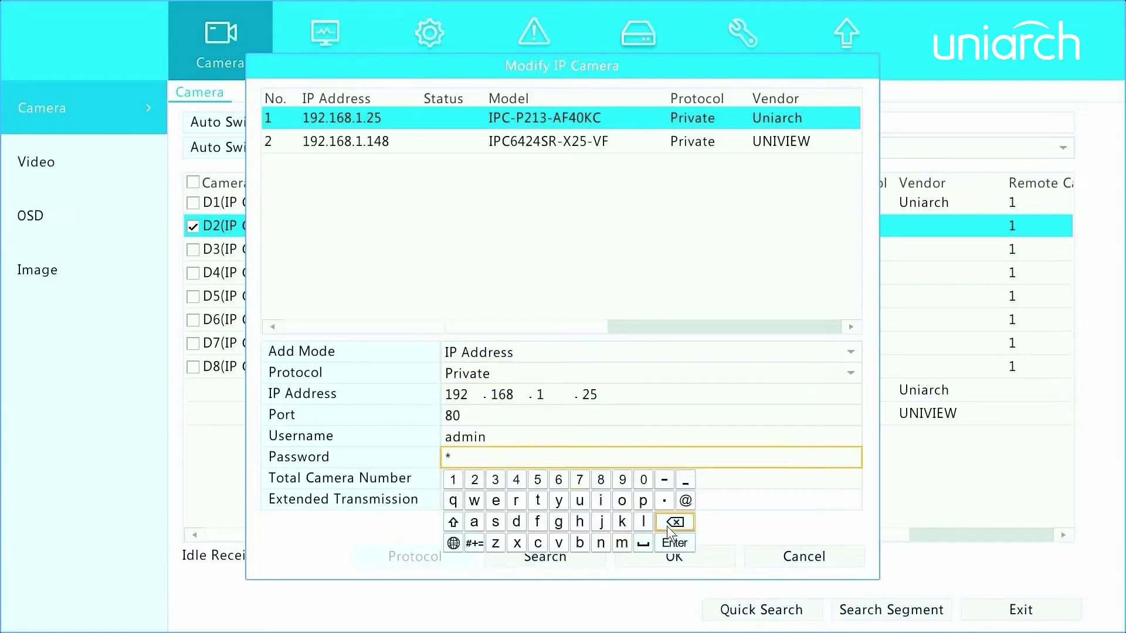
pyautogui.click(668, 524)
pyautogui.click(453, 522)
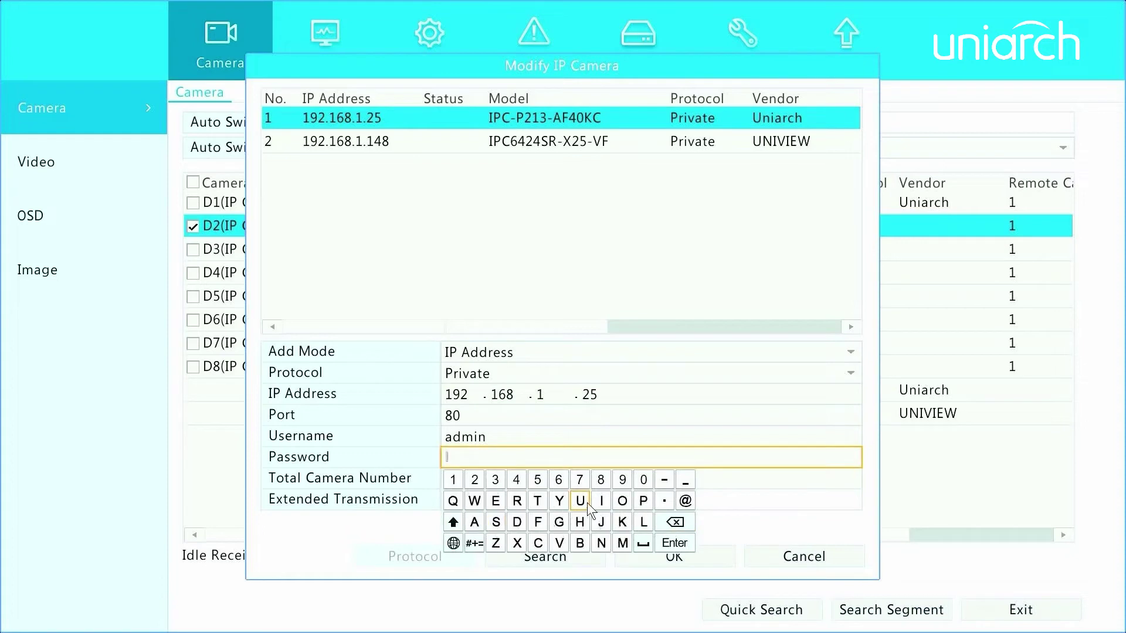
pyautogui.click(580, 501)
pyautogui.click(452, 522)
pyautogui.click(496, 479)
pyautogui.click(684, 501)
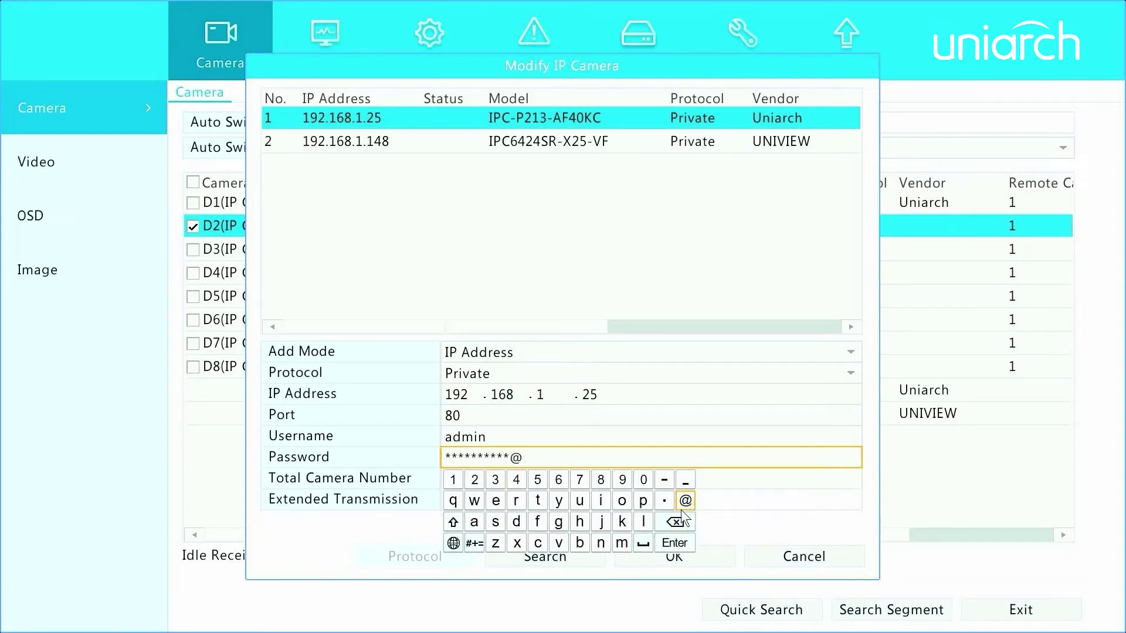
pyautogui.click(677, 547)
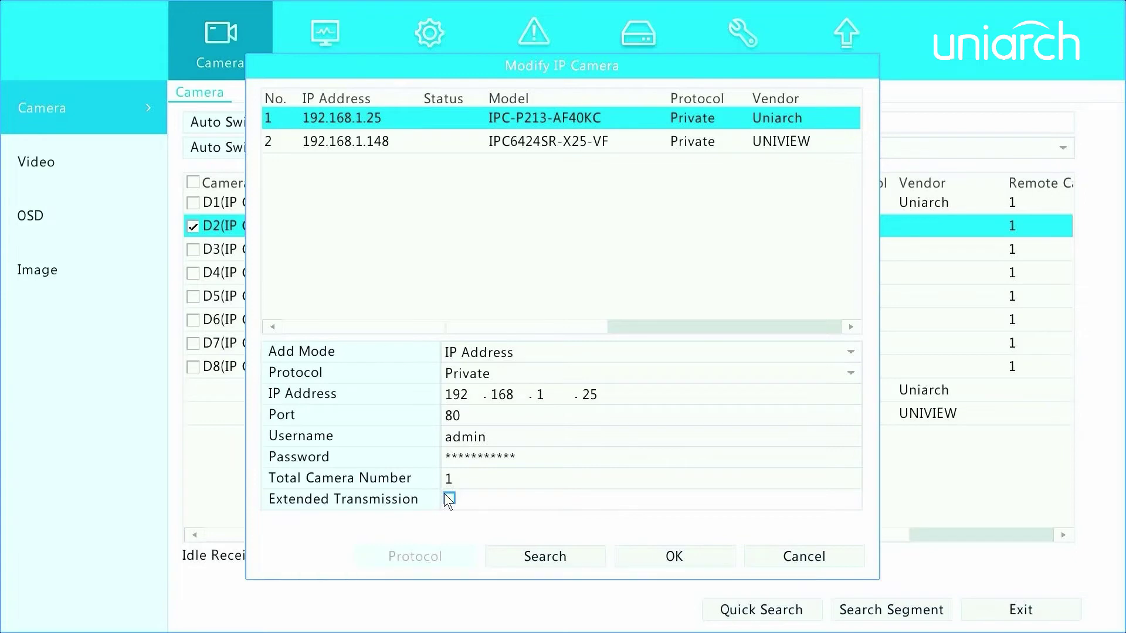
pyautogui.click(630, 562)
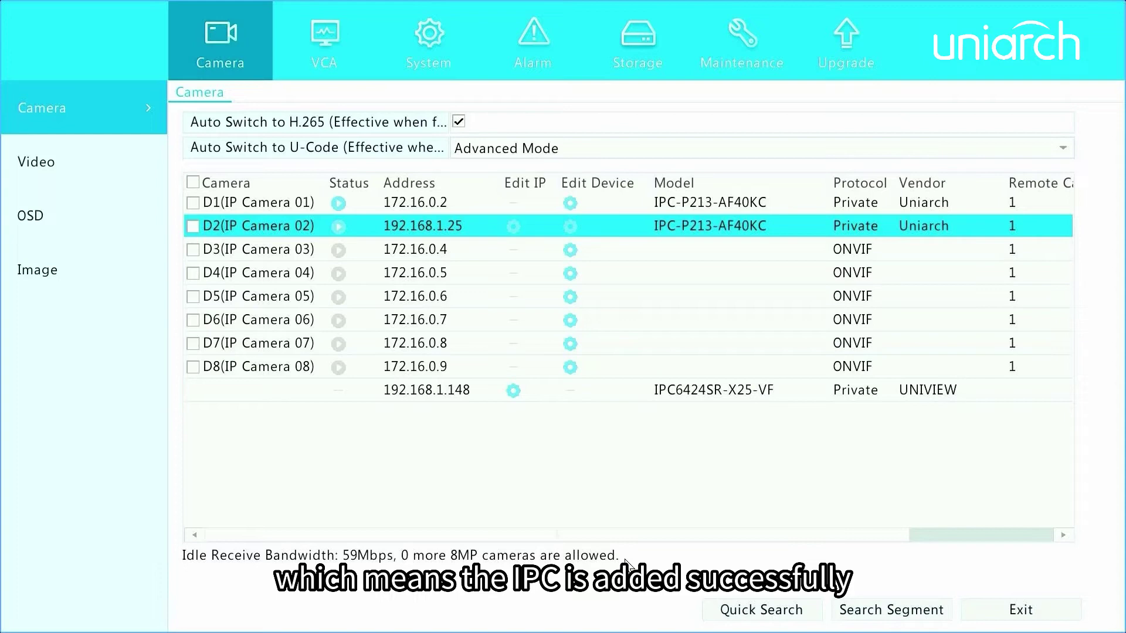
# Open camera D2's live preview and close it to return to the camera list.
pyautogui.click(331, 233)
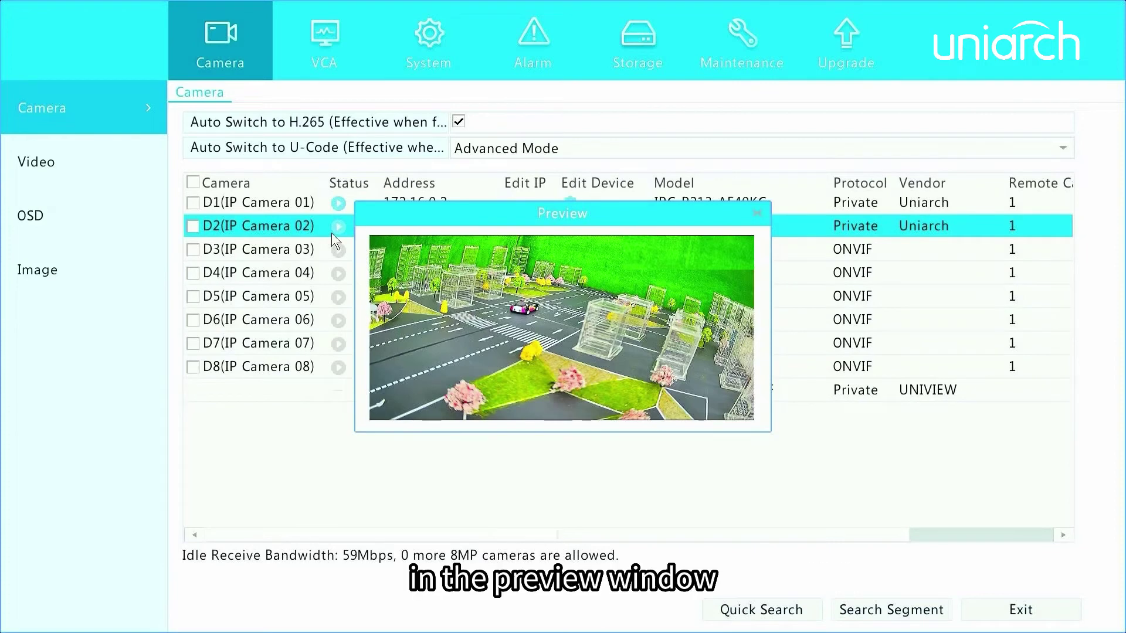
pyautogui.click(750, 210)
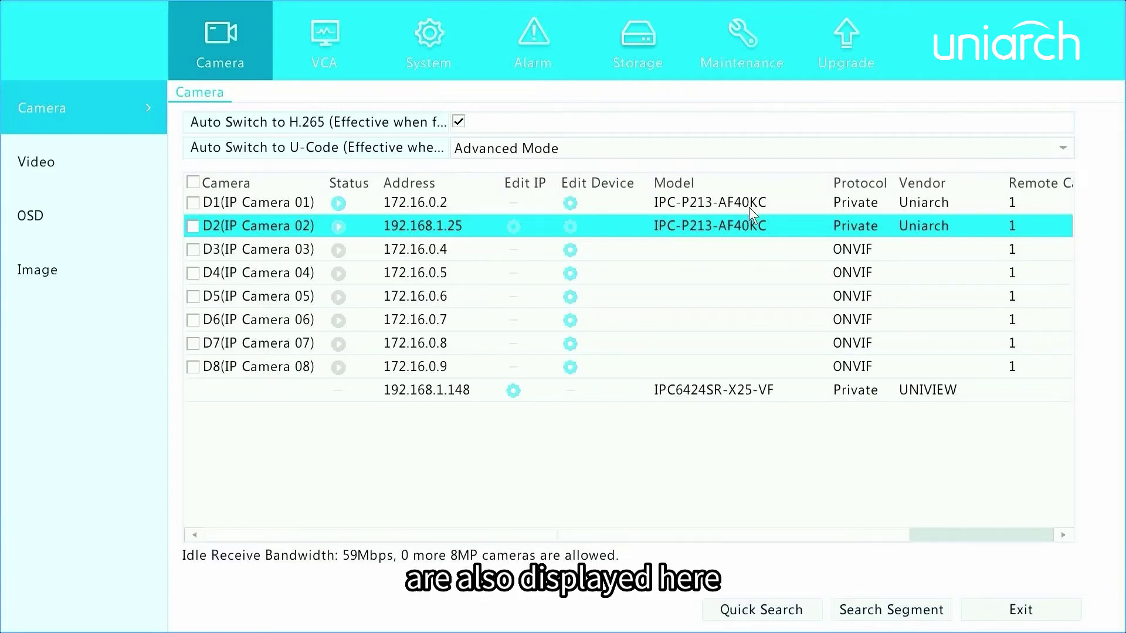
# In D3's Modify IP Camera dialog, change the add mode from MyDDNS to Domain Name.
pyautogui.click(571, 249)
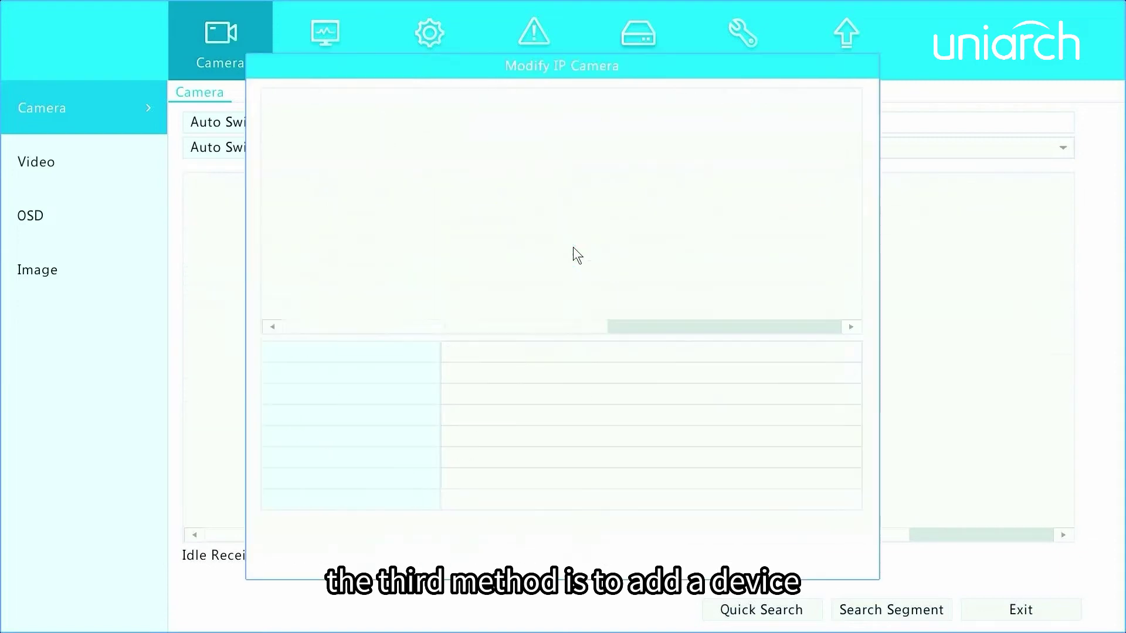
pyautogui.click(852, 349)
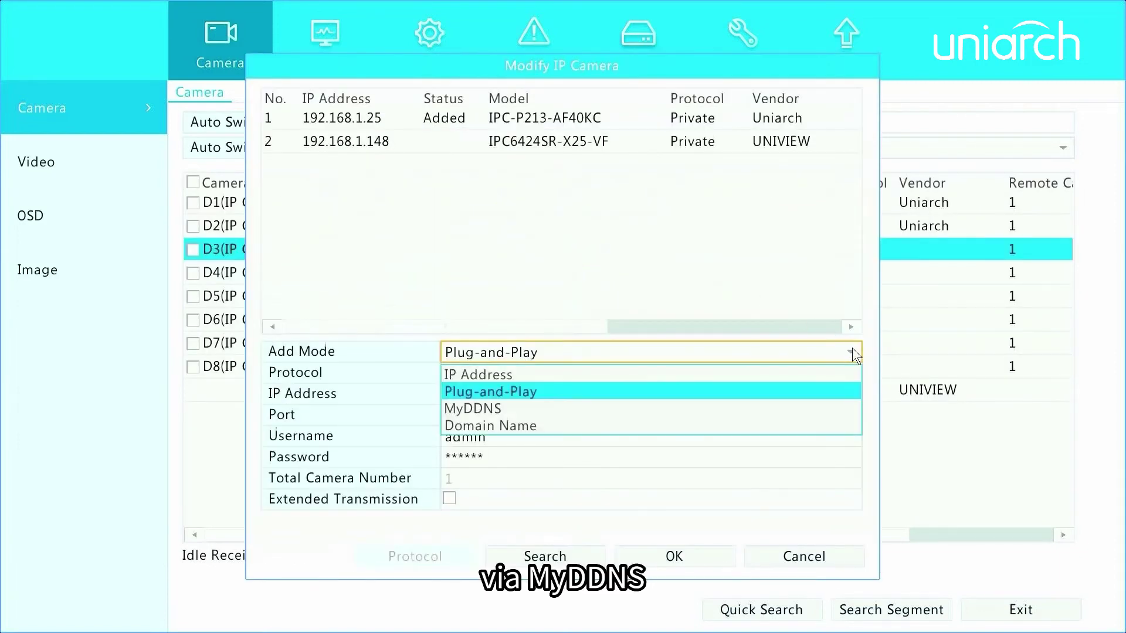
pyautogui.click(825, 415)
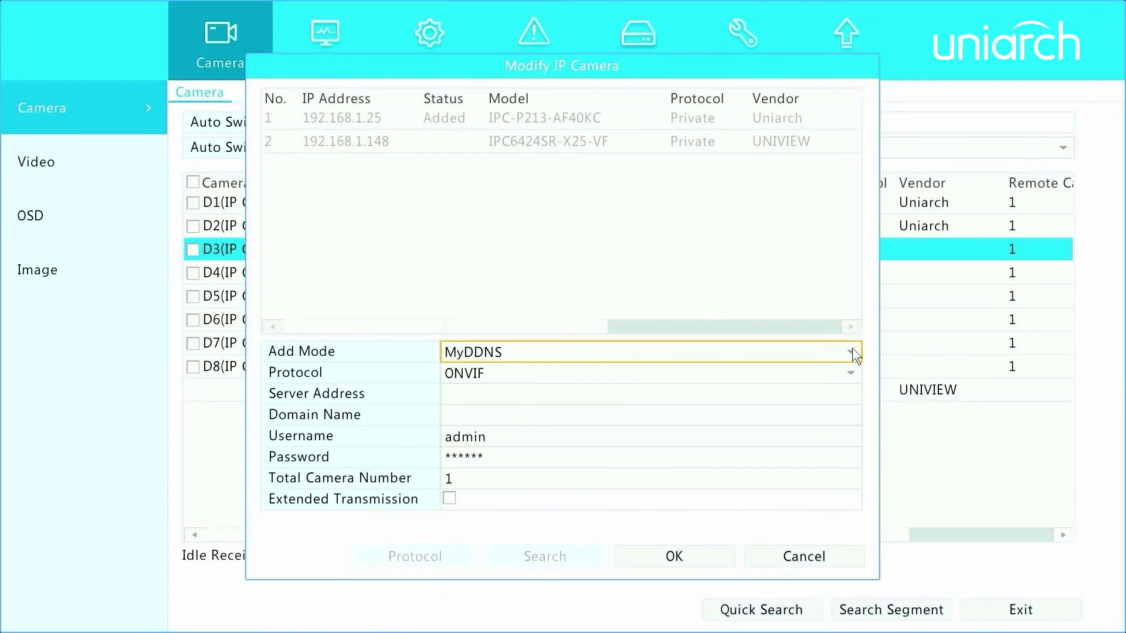
pyautogui.click(852, 350)
pyautogui.click(838, 424)
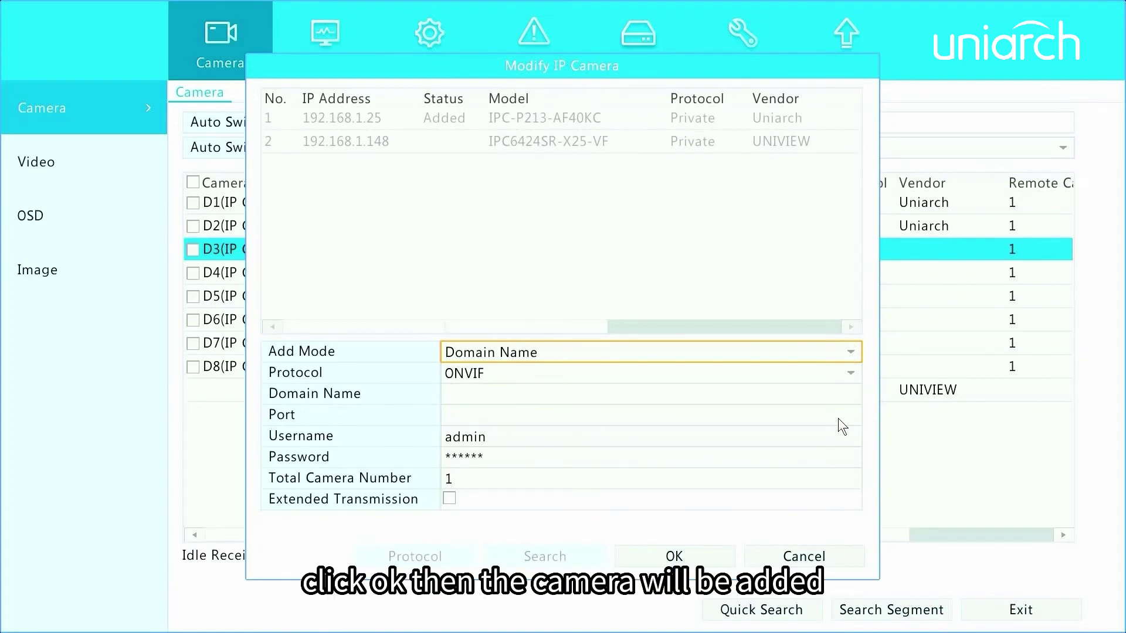
# Cancel D3's dialog, open Search Segment, then view and cancel D2's Edit IP settings.
pyautogui.click(811, 551)
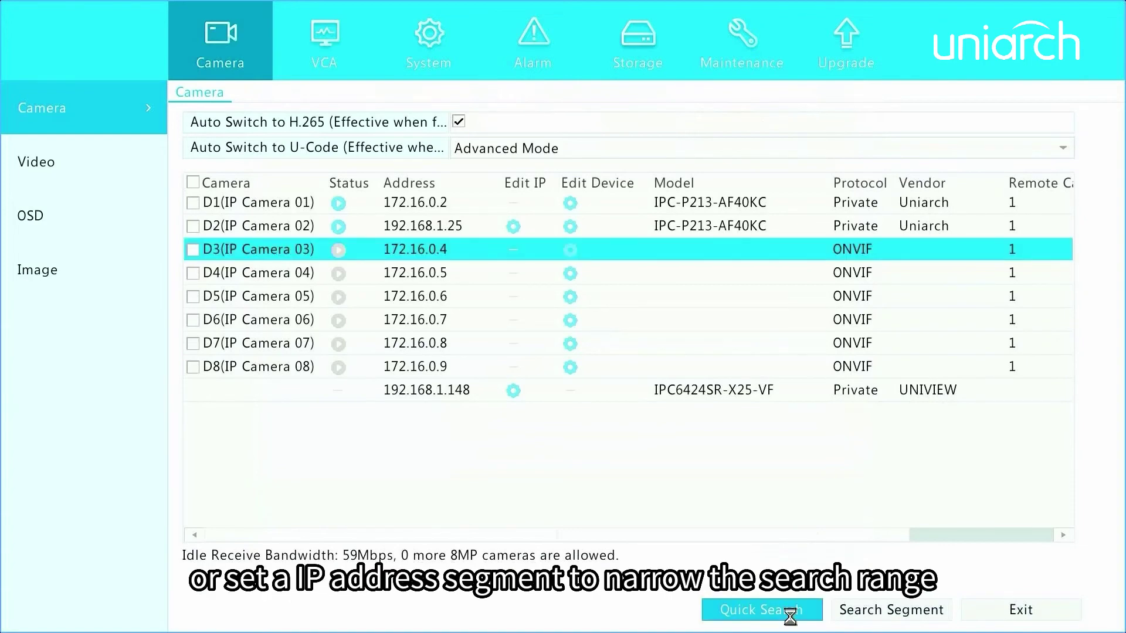
pyautogui.click(837, 612)
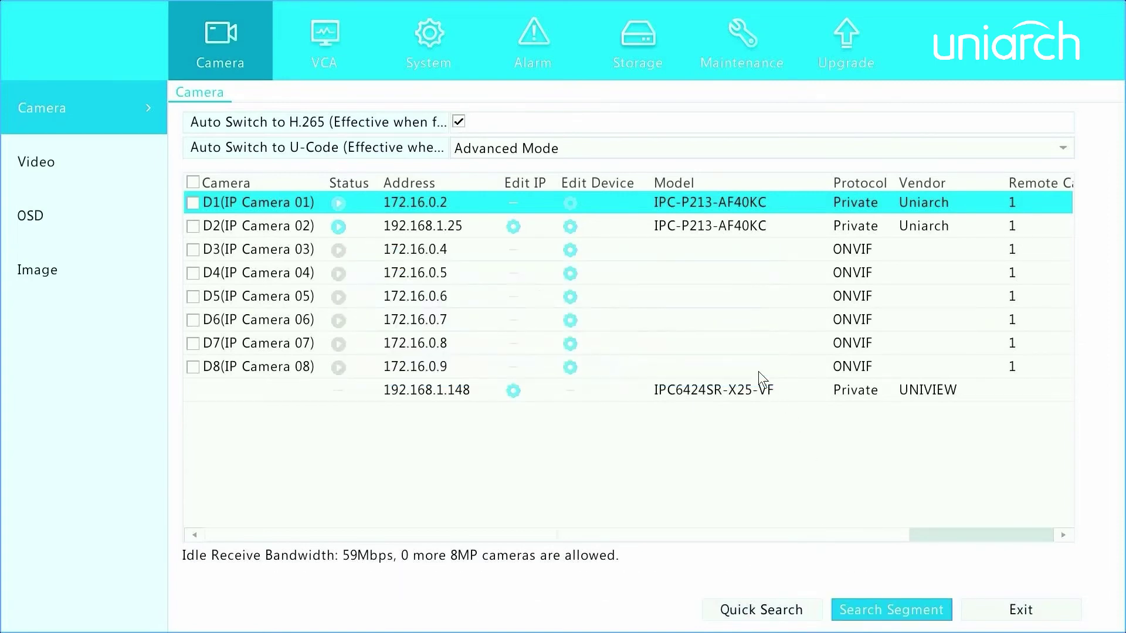
pyautogui.click(513, 227)
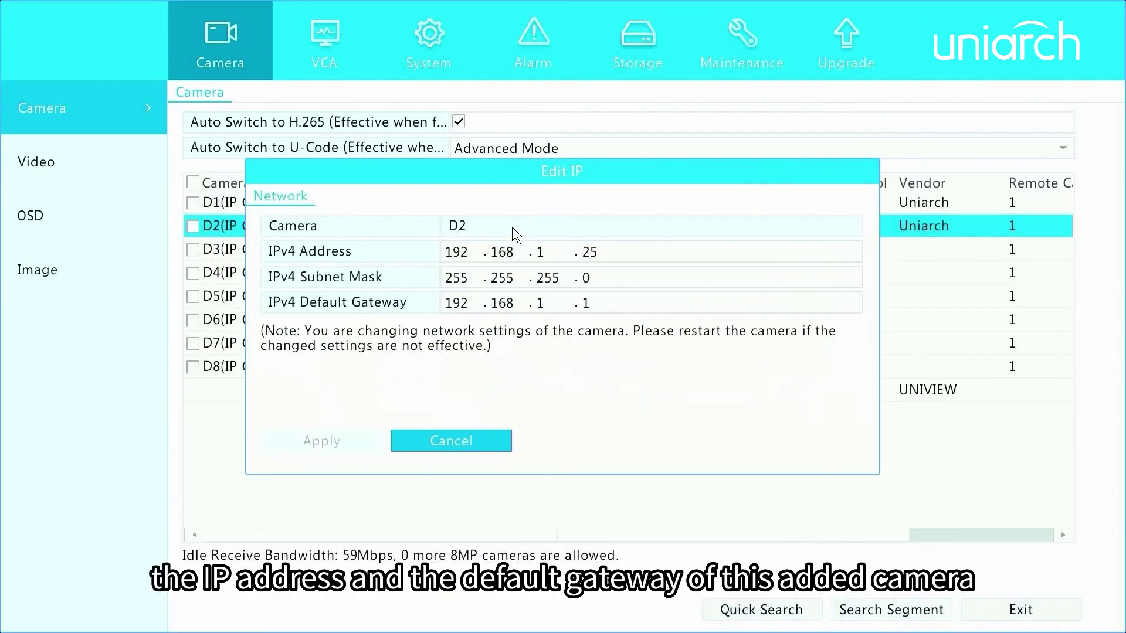
pyautogui.click(496, 443)
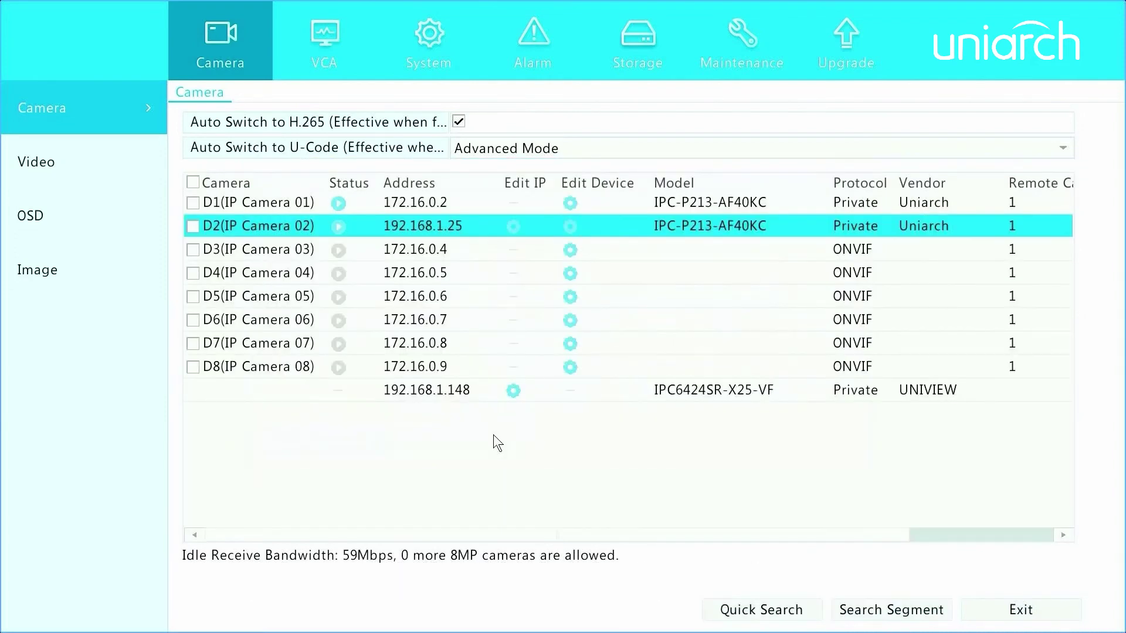
# After checking D2's settings, give camera D1 a new stored password and save it.
pyautogui.click(578, 231)
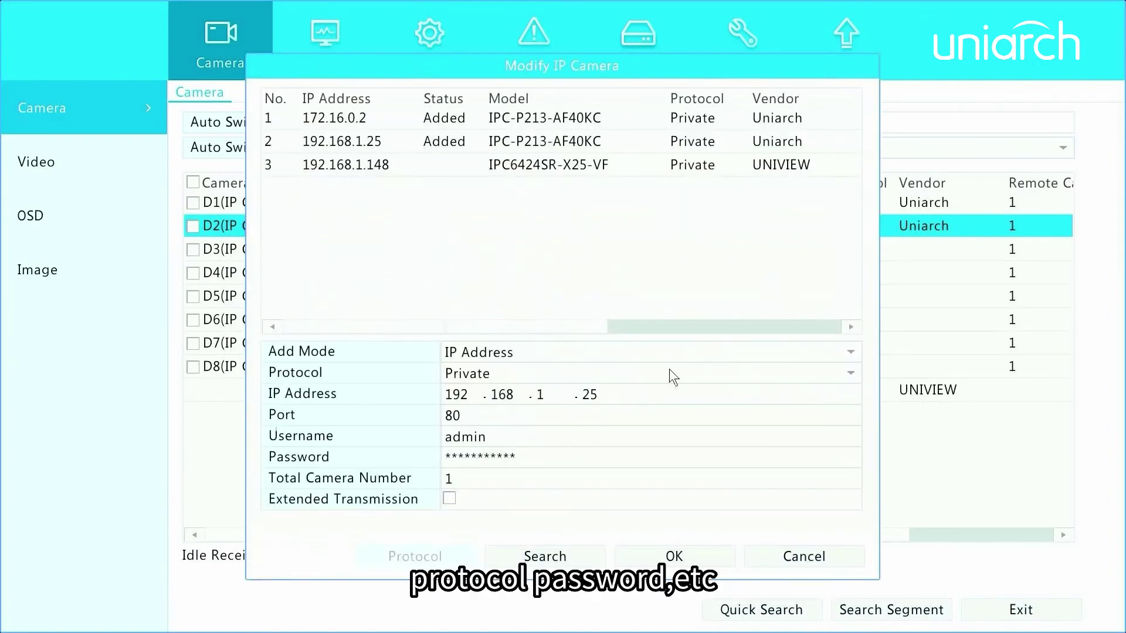
pyautogui.click(803, 556)
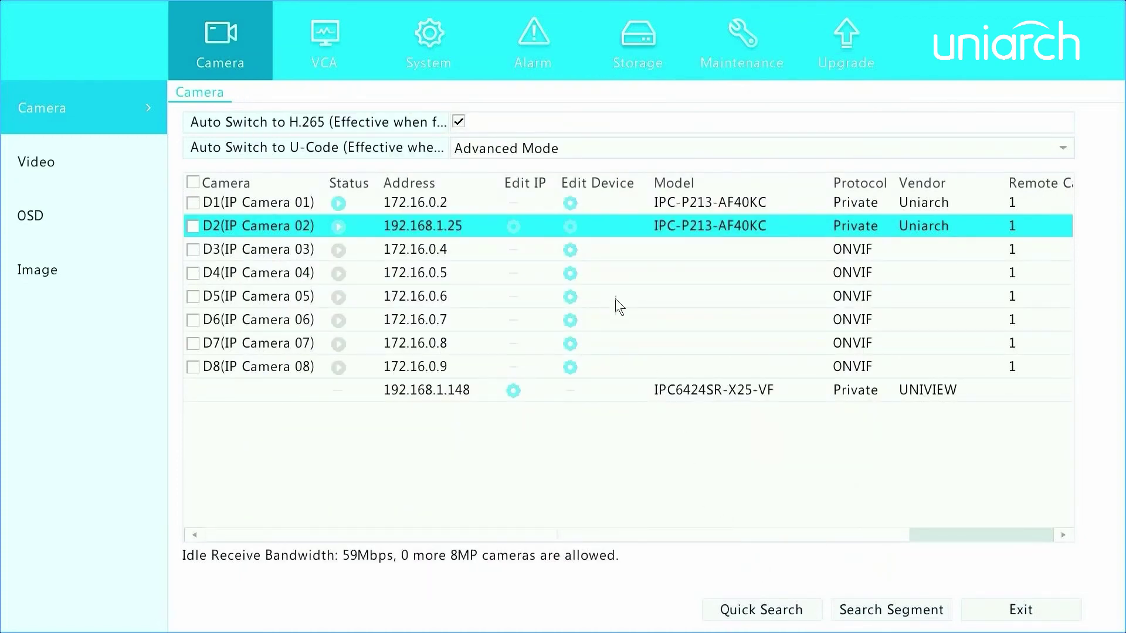
pyautogui.click(571, 206)
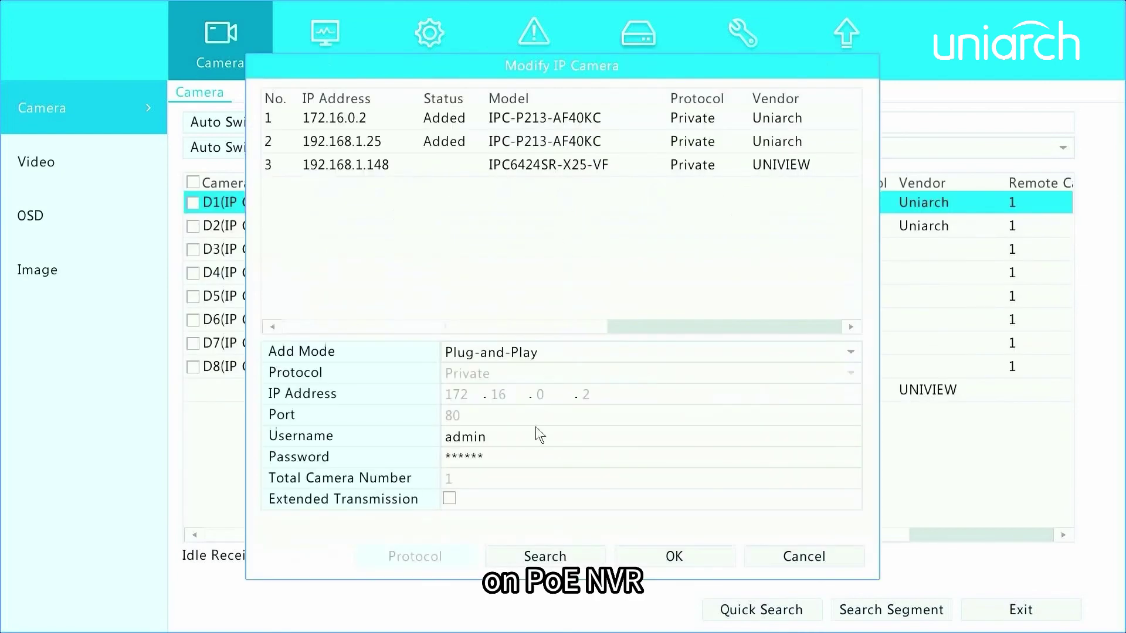
pyautogui.click(524, 460)
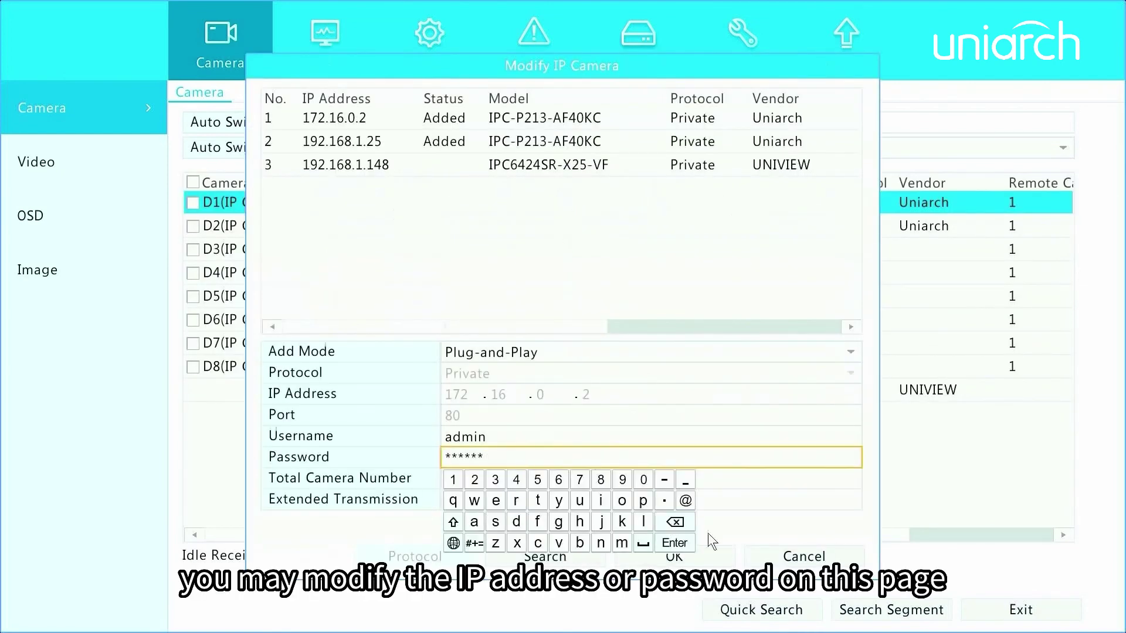
pyautogui.click(688, 523)
pyautogui.click(687, 523)
pyautogui.click(687, 523)
pyautogui.click(687, 523)
pyautogui.click(688, 523)
pyautogui.click(688, 523)
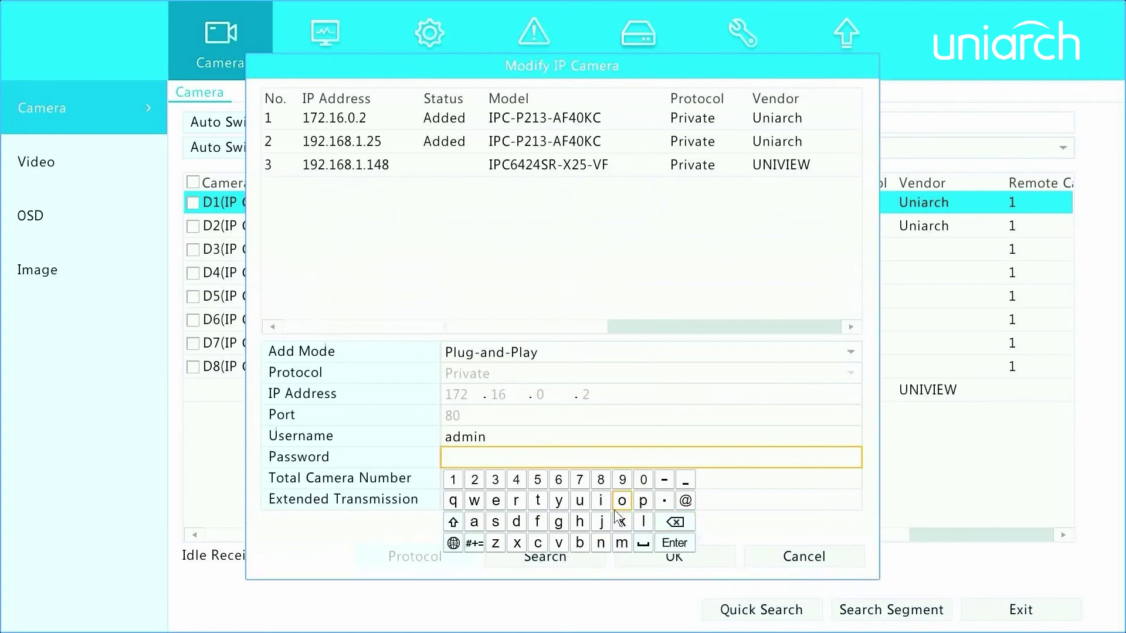
pyautogui.click(452, 479)
pyautogui.click(473, 480)
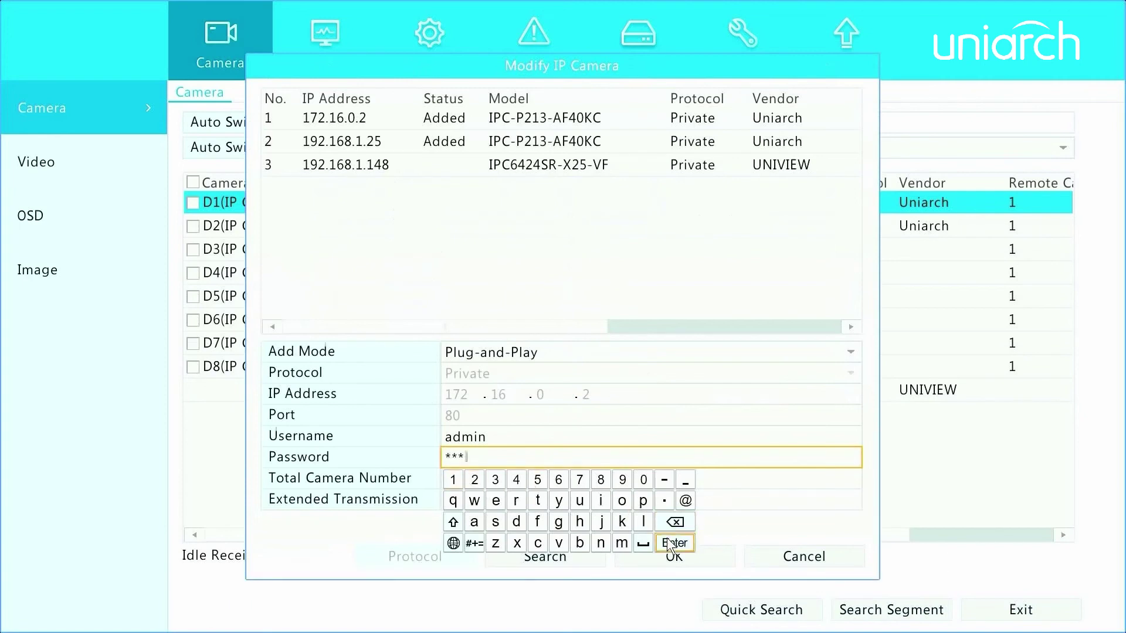
pyautogui.click(672, 543)
pyautogui.click(669, 557)
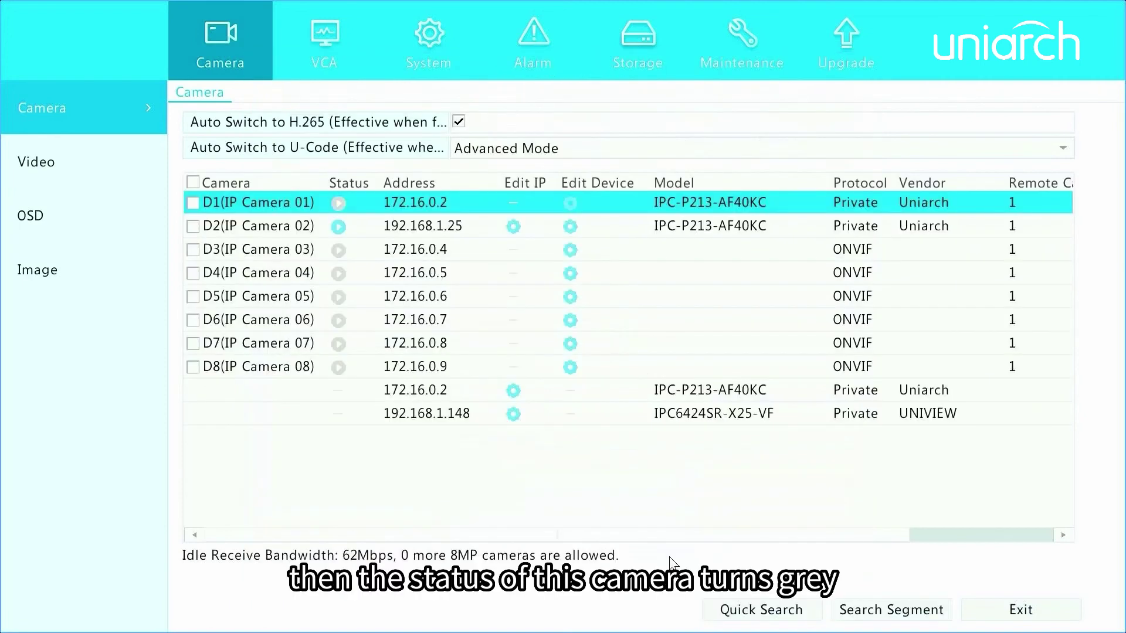
# Show D1's status tooltip reporting Incorrect Username or Password.
pyautogui.moveTo(357, 205)
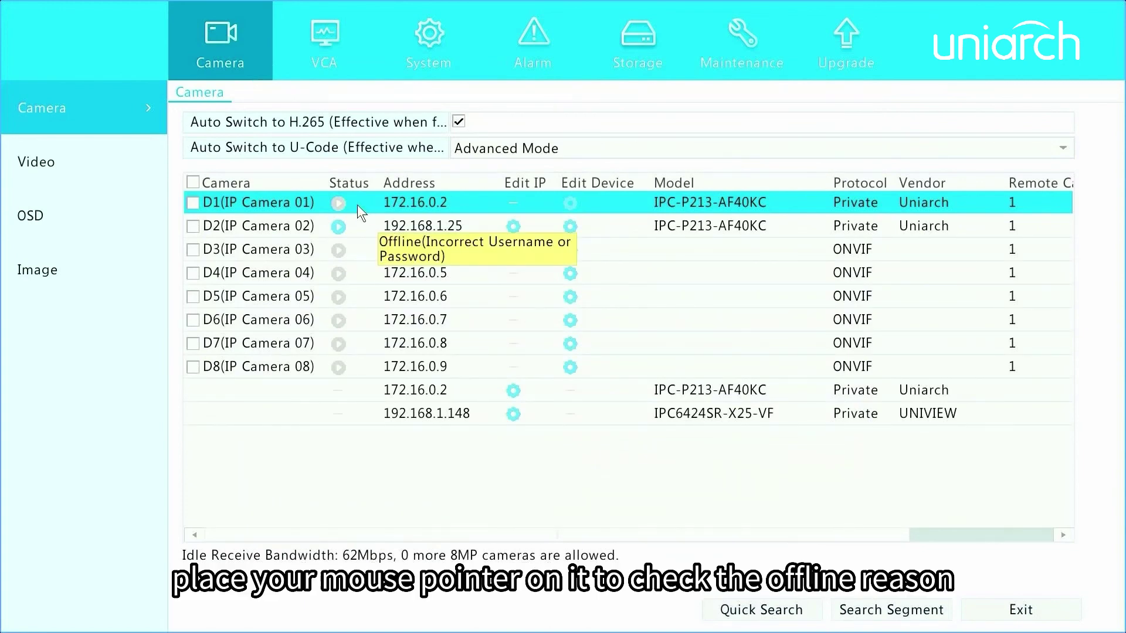